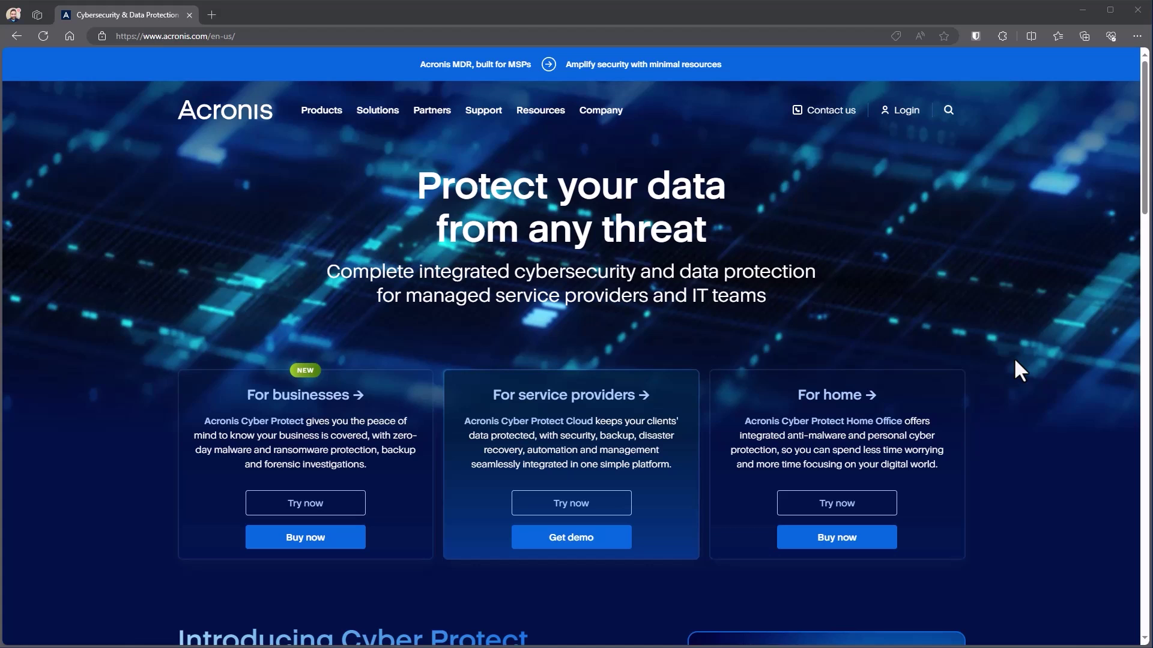
- Open the Acronis Account registration form from the Login menu's Acronis Account login page
{"action": "left_click", "coordinate": [910, 120]}
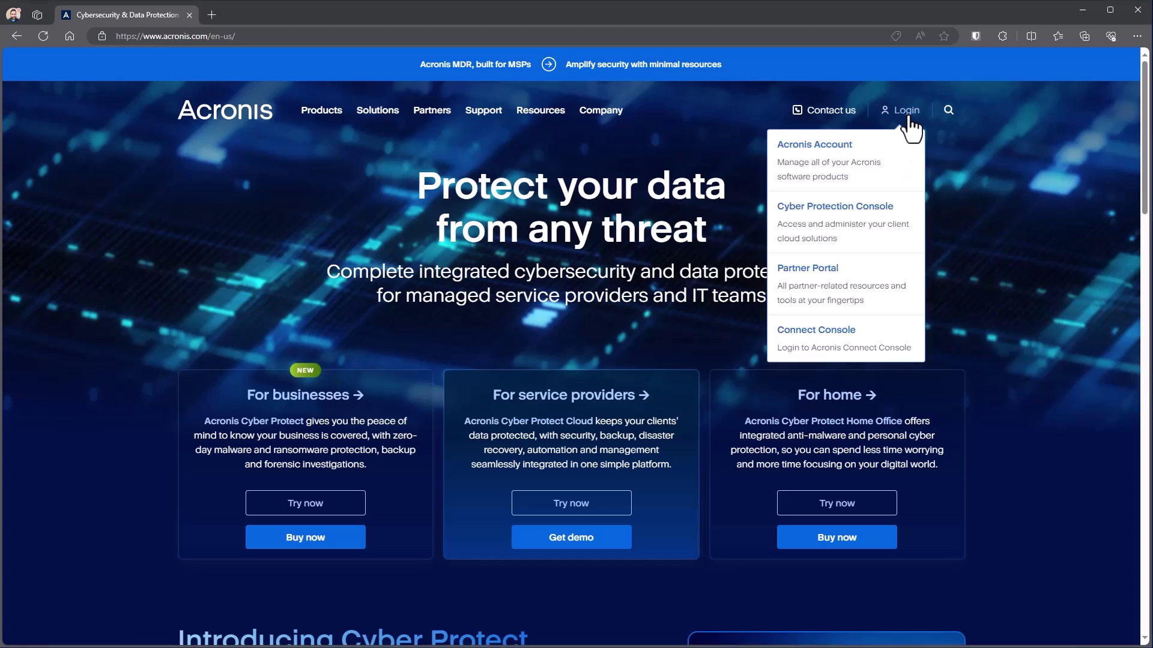
{"action": "left_click", "coordinate": [869, 161]}
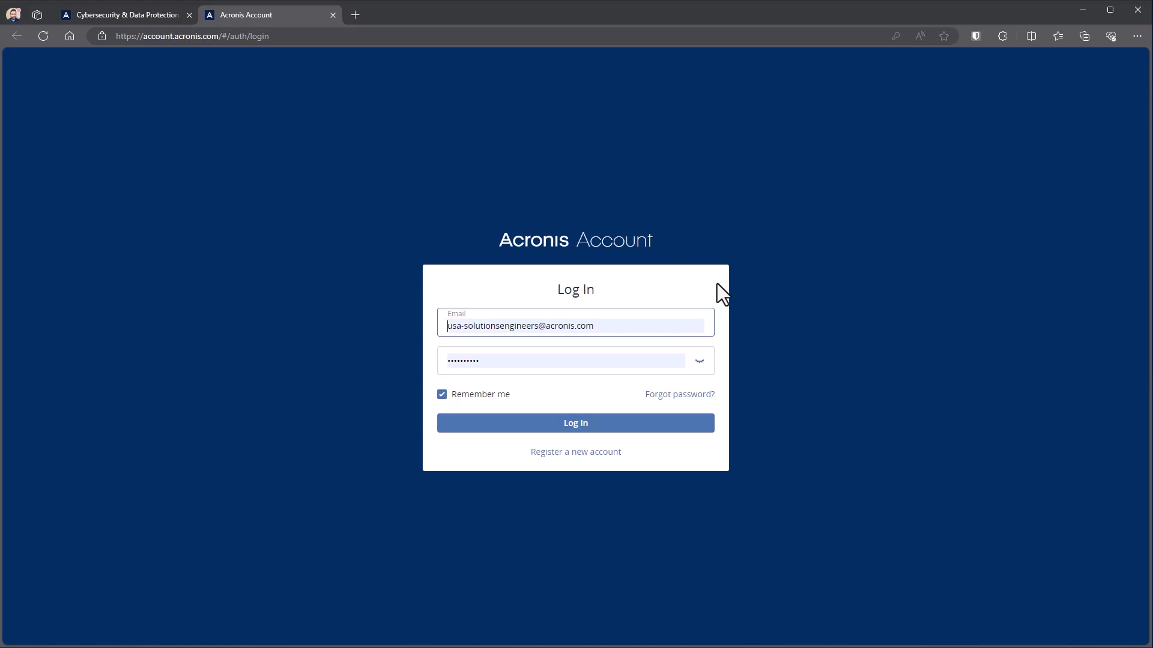
{"action": "left_click", "coordinate": [572, 456]}
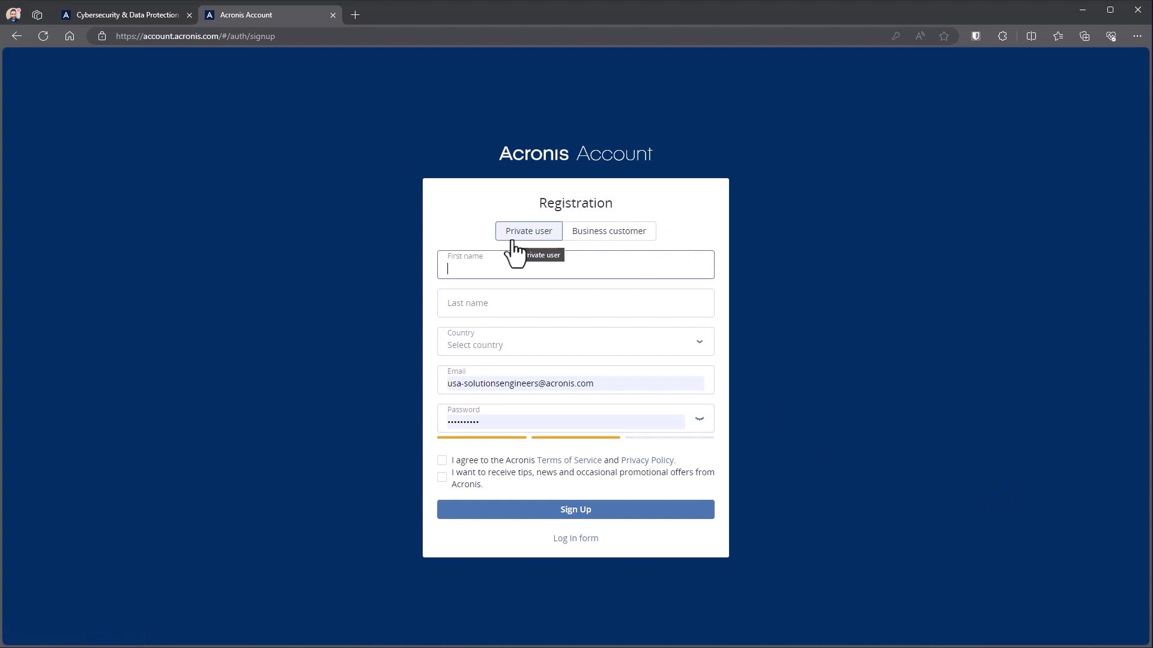
- Choose Business customer and enter the administrator's first name, last name and e-mail address
{"action": "left_click", "coordinate": [607, 233]}
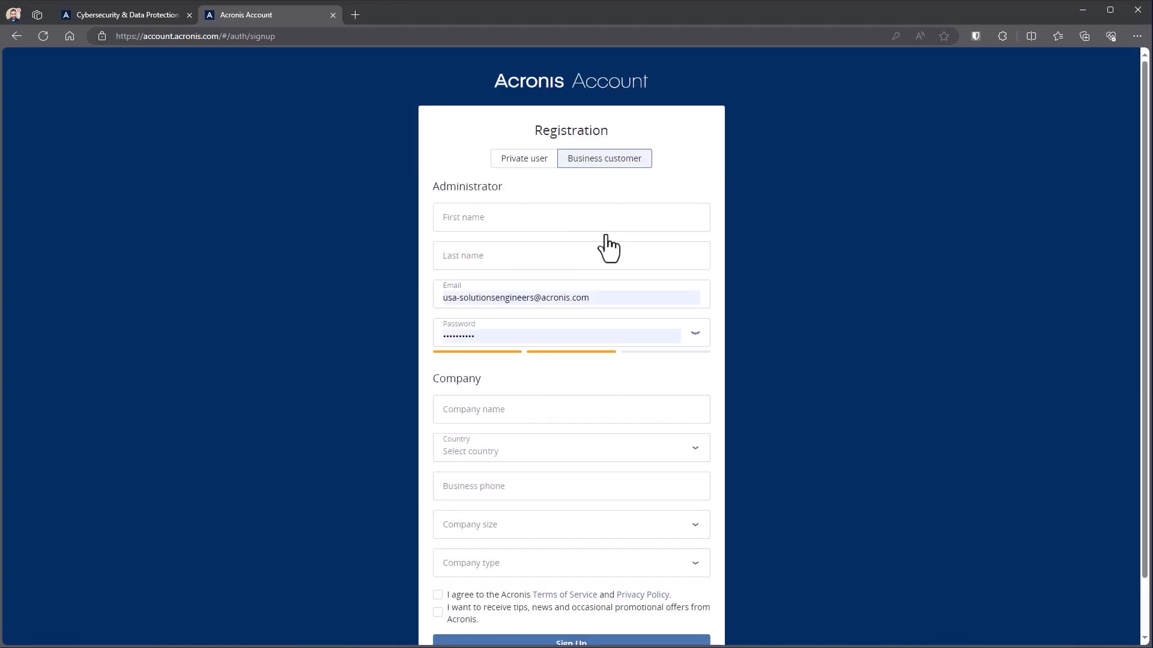
{"action": "left_click", "coordinate": [514, 226]}
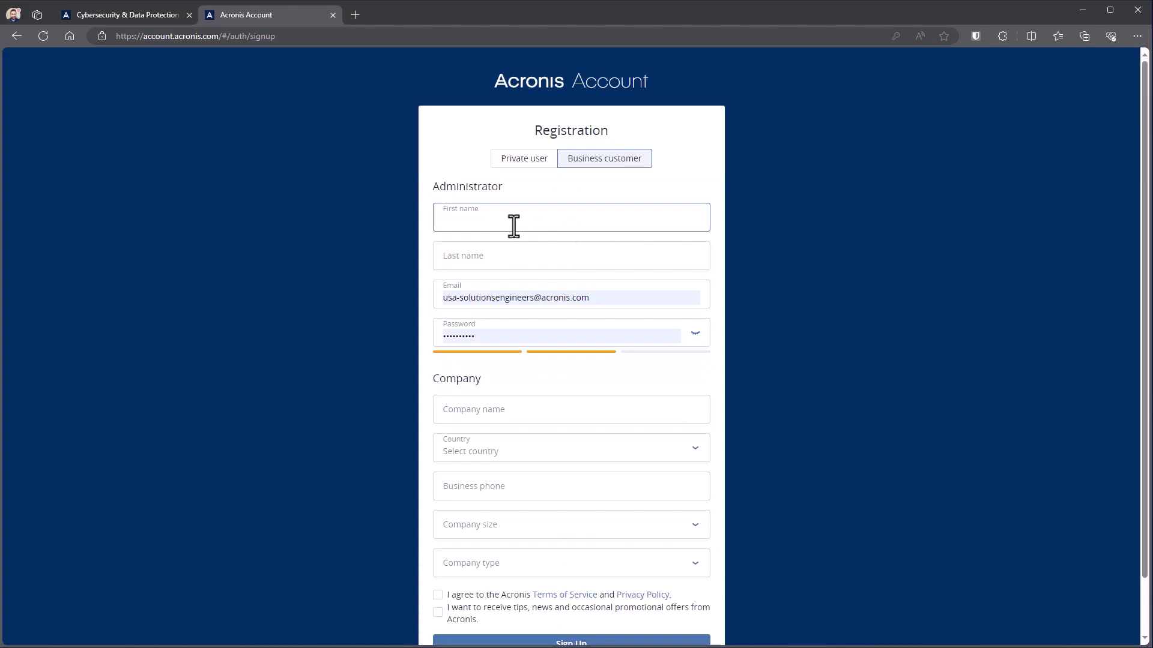
{"action": "type", "text": "Joe"}
{"action": "key", "text": "Tab"}
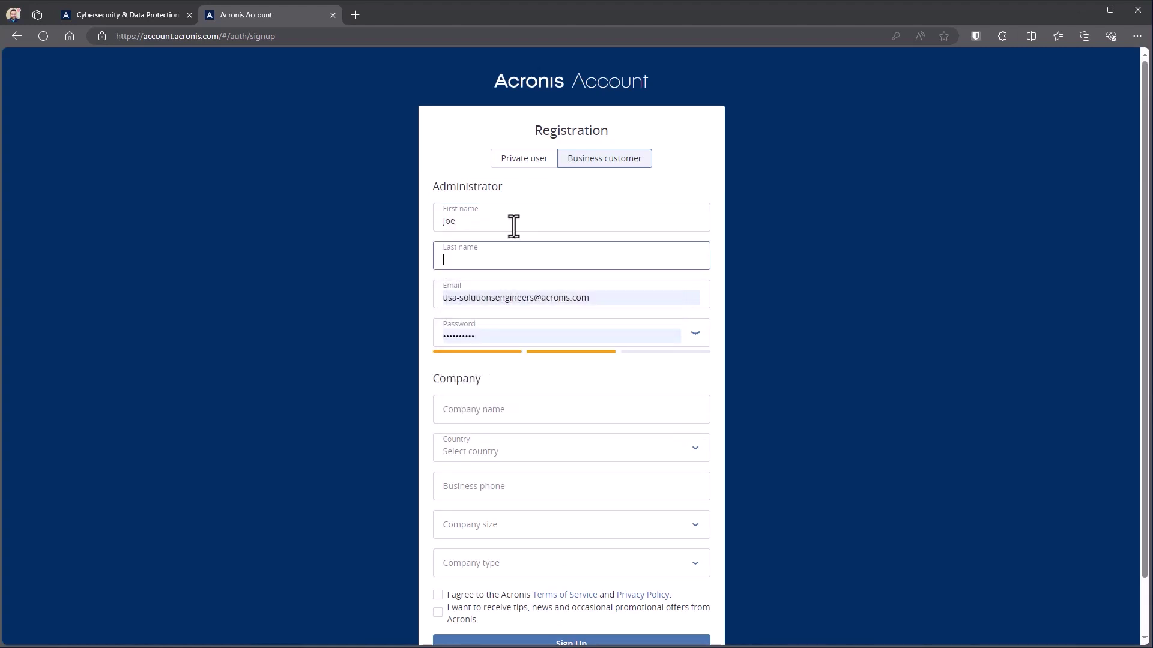
{"action": "type", "text": "Smith"}
{"action": "key", "text": "Tab"}
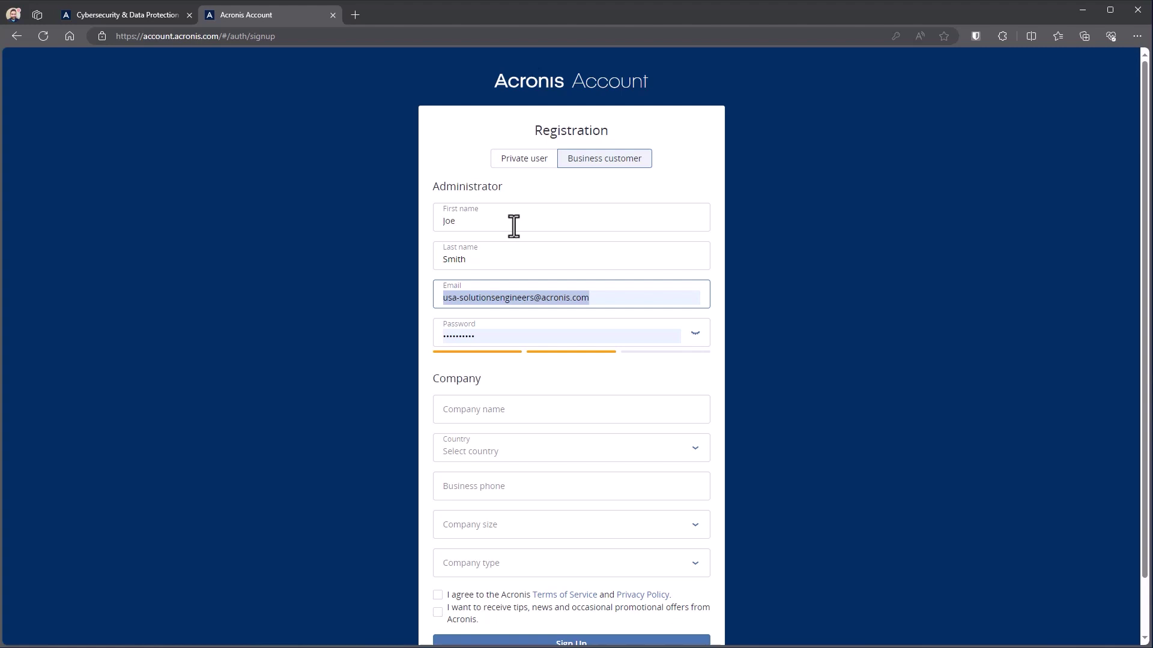
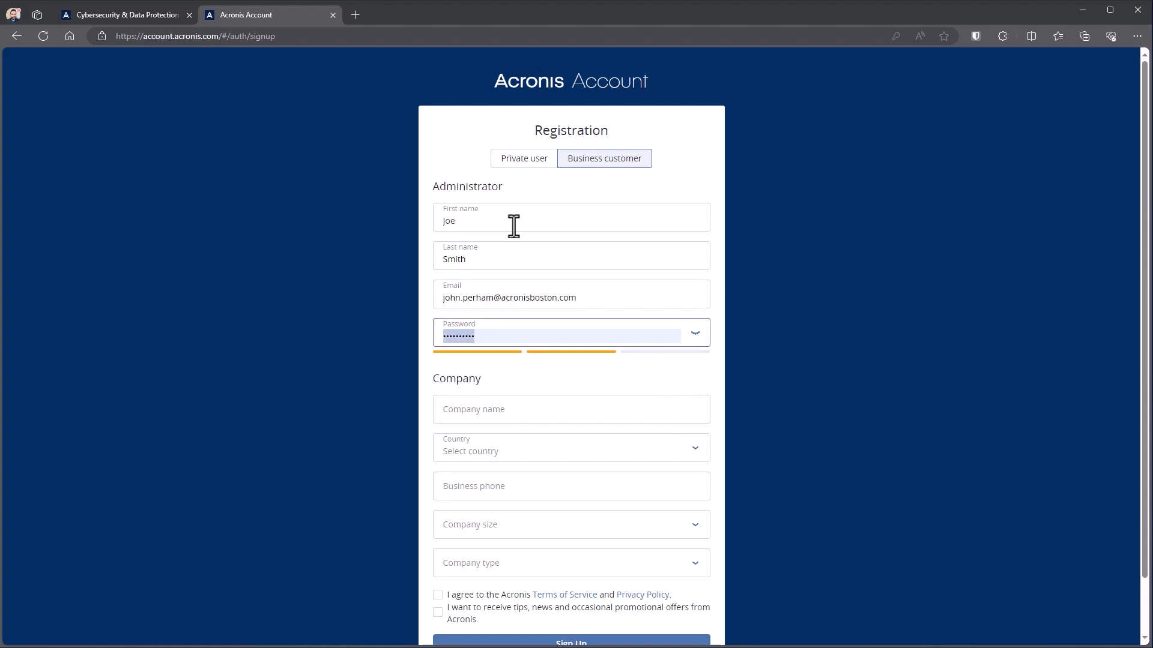
{"action": "key", "text": "Tab"}
{"action": "key", "text": "BackSpace"}
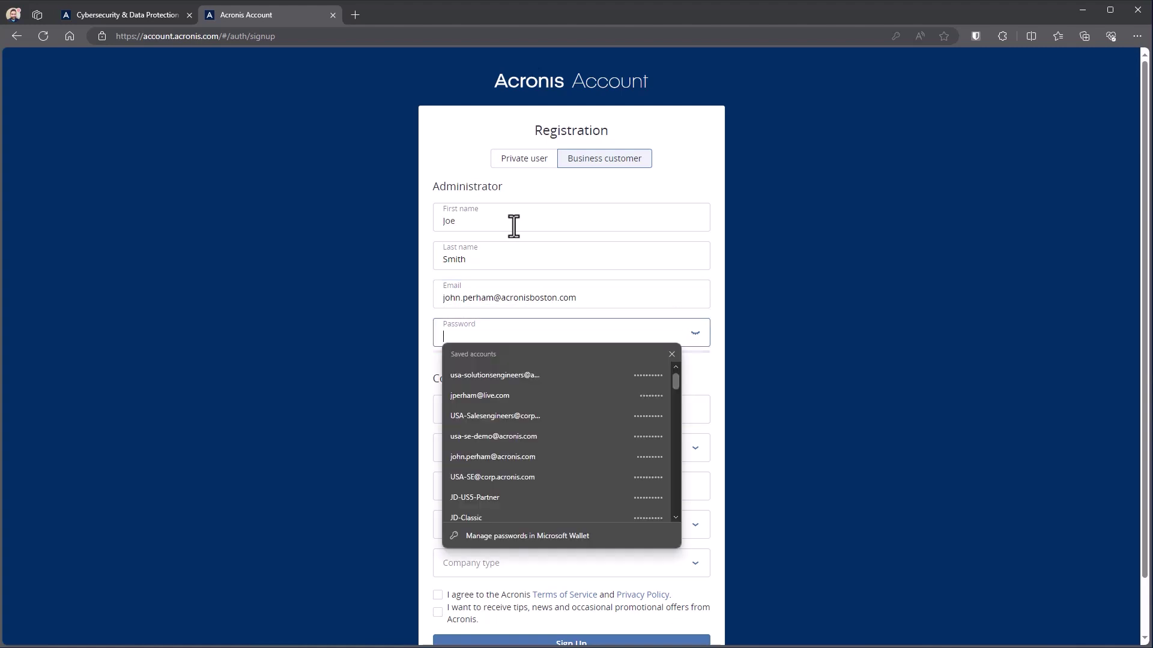
- Enter the account password and the company name 'Acronis'
{"action": "type", "text": "**********"}
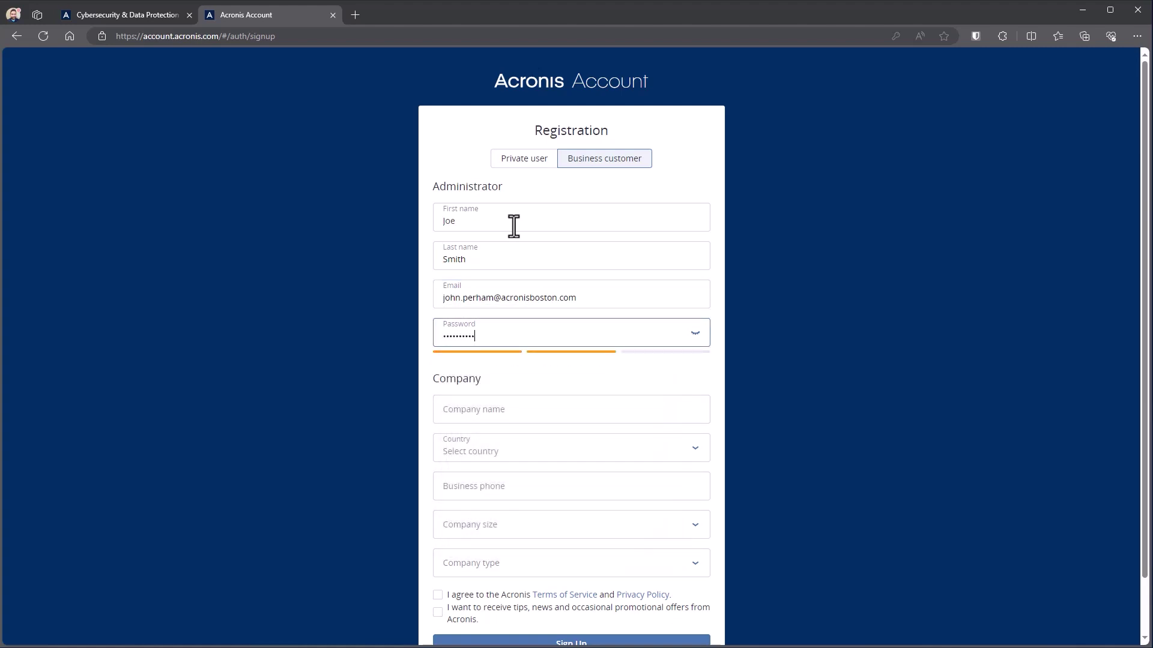
{"action": "key", "text": "Tab"}
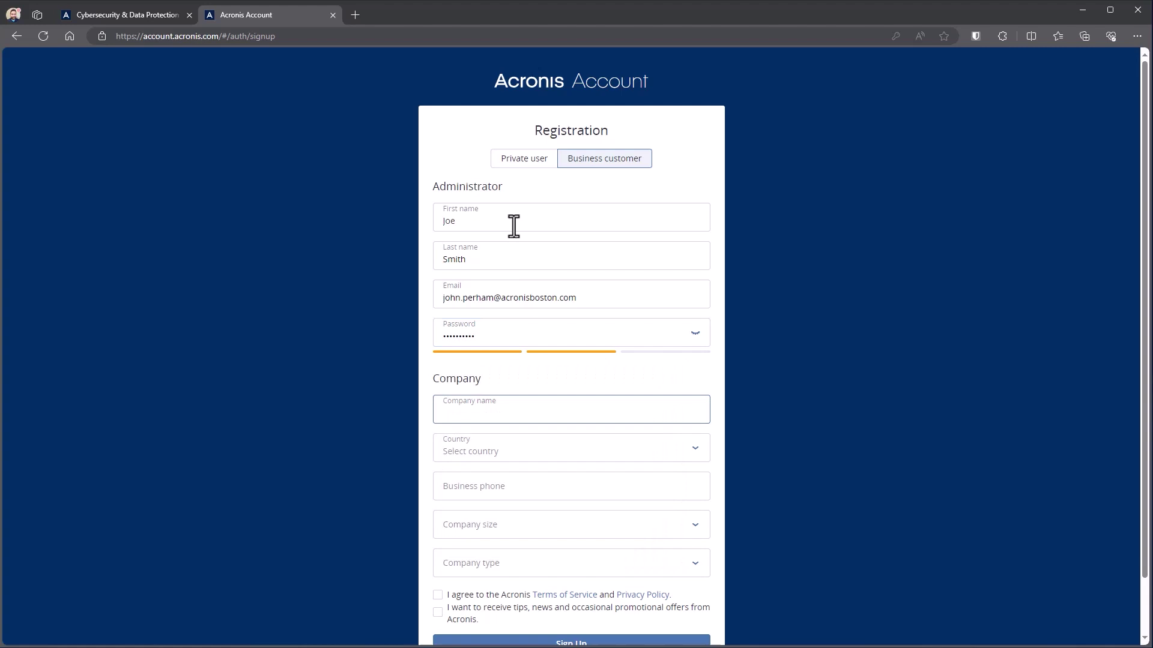
{"action": "type", "text": "Acronis"}
{"action": "key", "text": "Tab"}
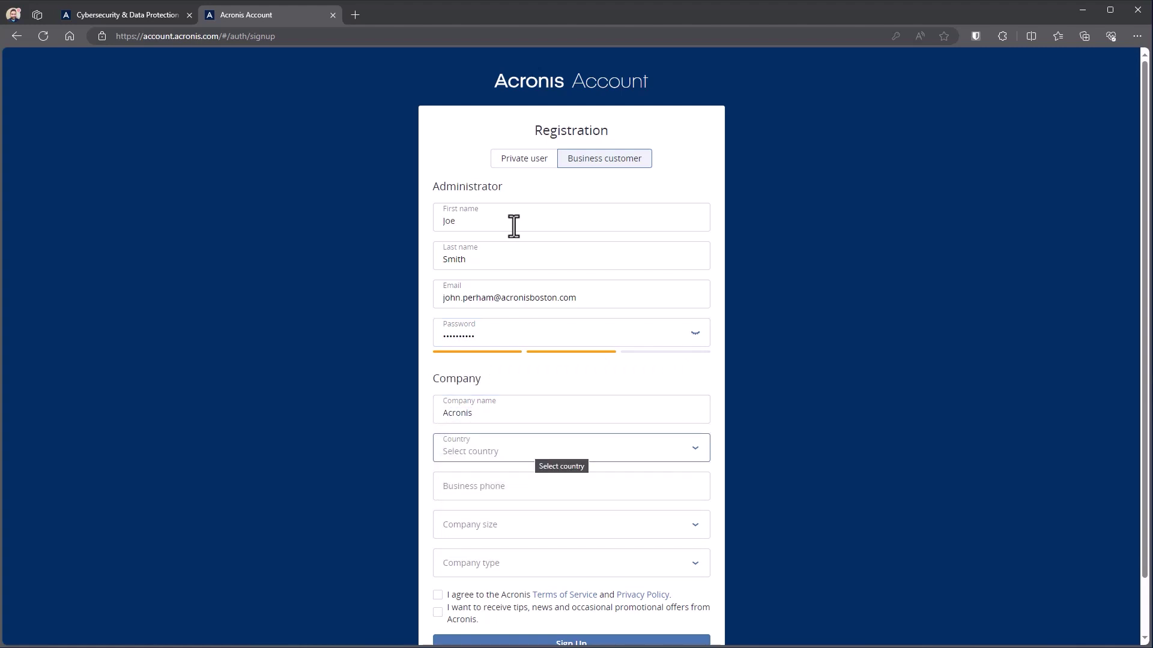
- Set the country to United States of America and the state to Massachusetts
{"action": "left_click", "coordinate": [695, 466]}
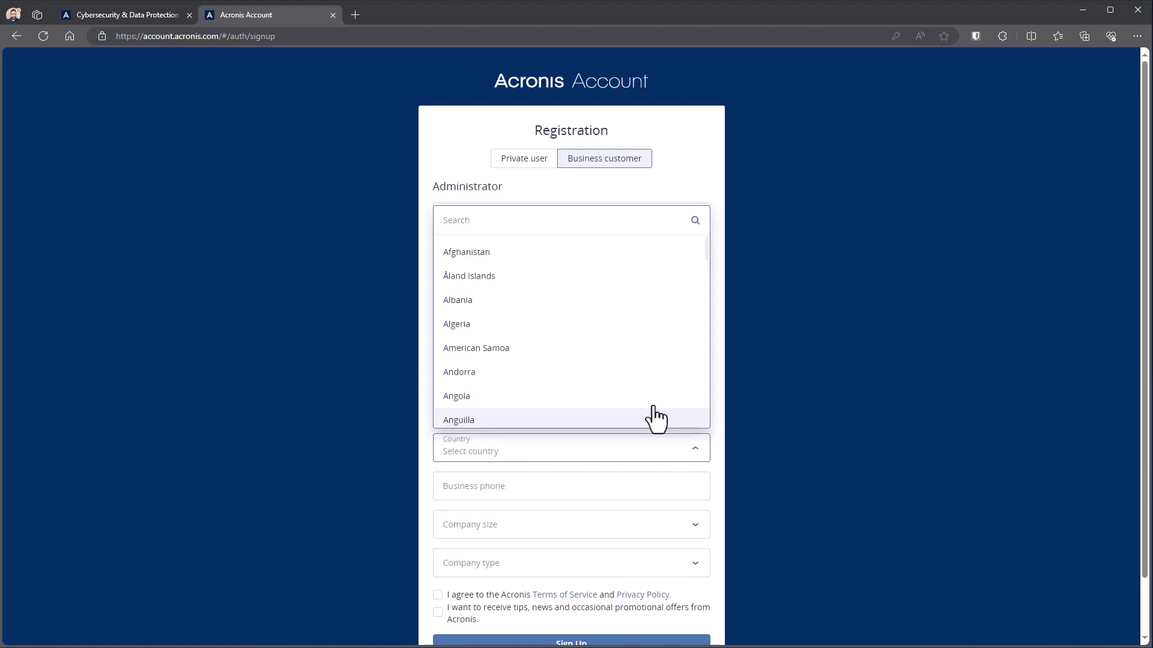
{"action": "scroll", "coordinate": [655, 409], "scroll_direction": "down", "scroll_amount": 15}
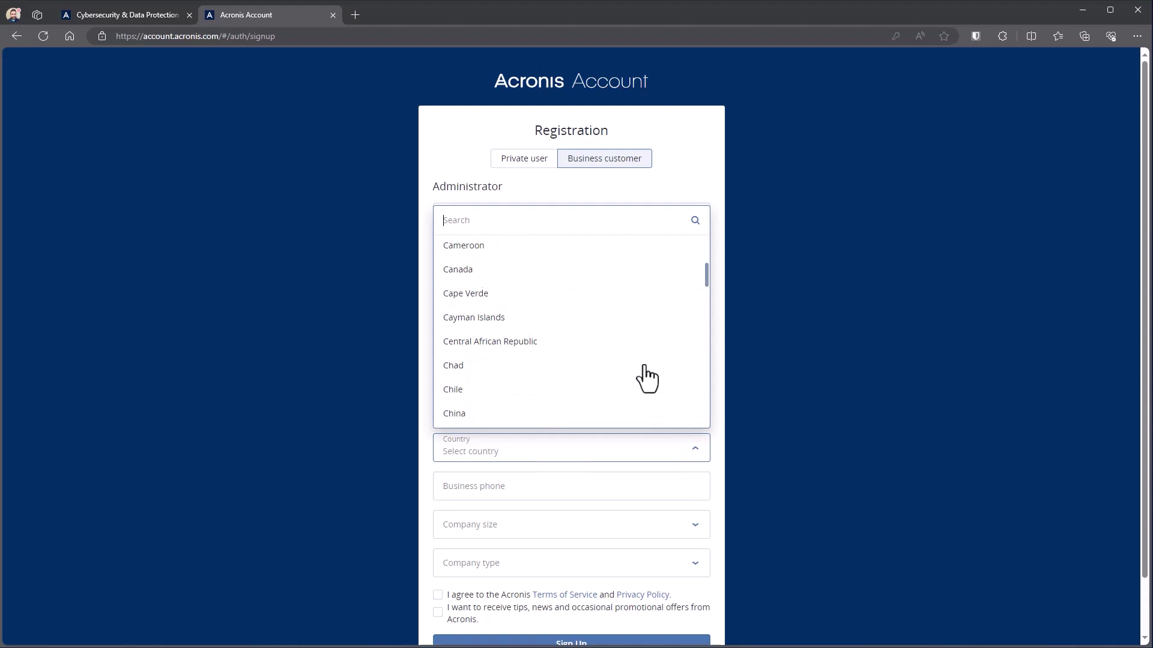
{"action": "type", "text": "u"}
{"action": "scroll", "coordinate": [634, 385], "scroll_direction": "down", "scroll_amount": 10}
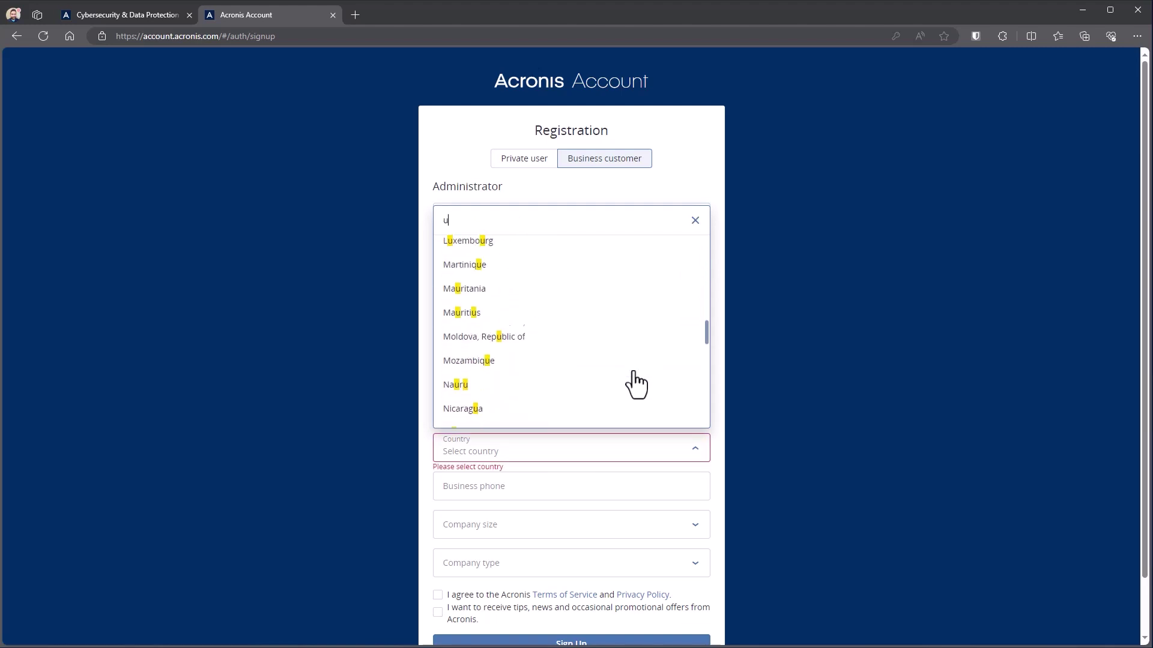
{"action": "scroll", "coordinate": [635, 385], "scroll_direction": "down", "scroll_amount": 15}
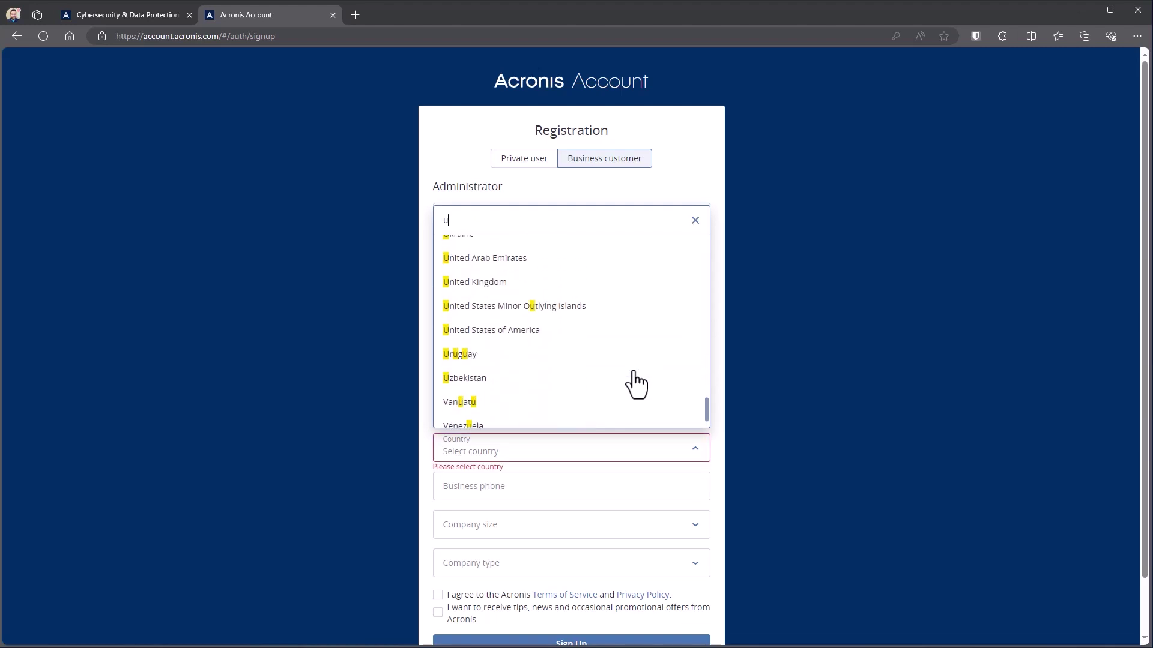
{"action": "left_click", "coordinate": [516, 330]}
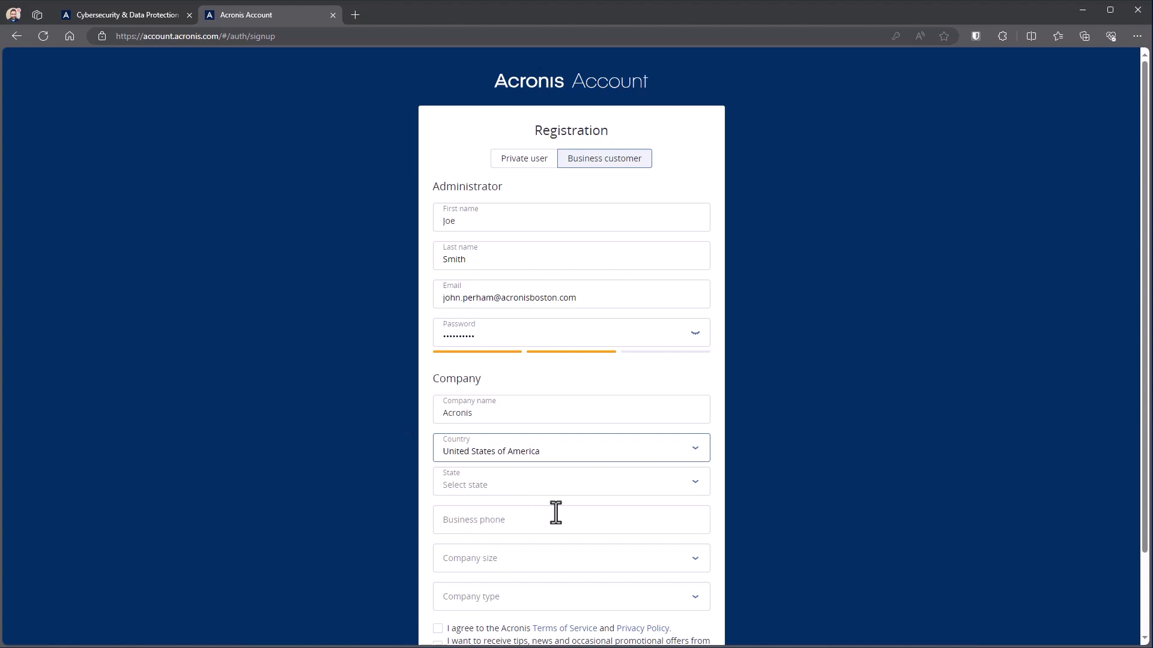
{"action": "scroll", "coordinate": [556, 512], "scroll_direction": "down", "scroll_amount": 2}
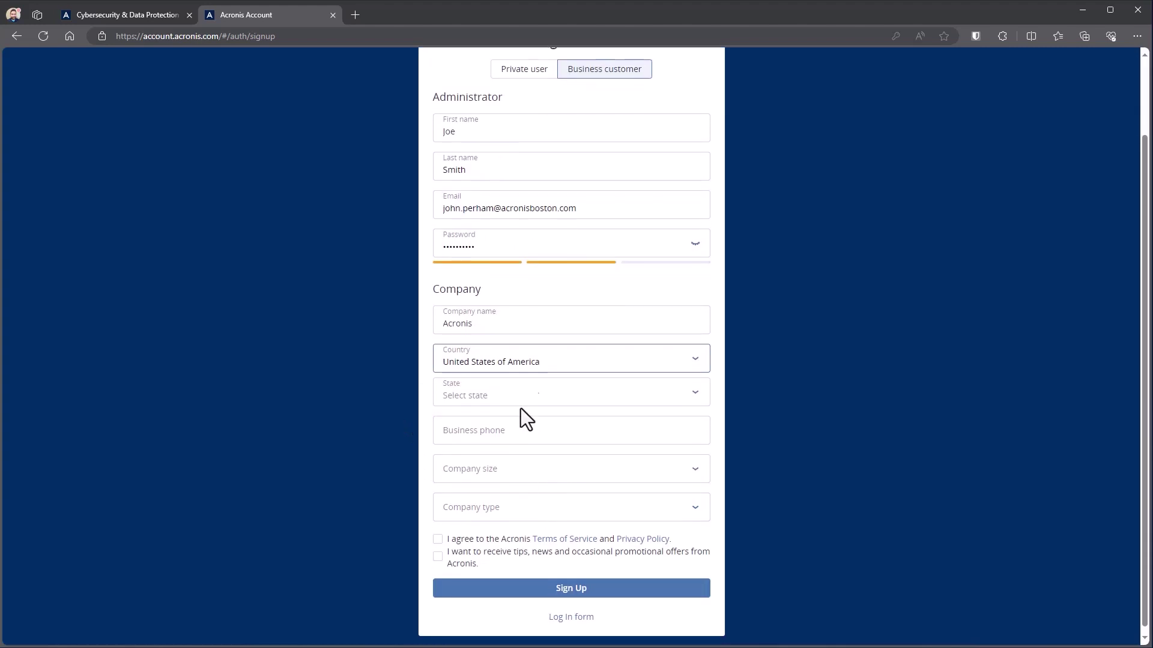
{"action": "left_click", "coordinate": [691, 399]}
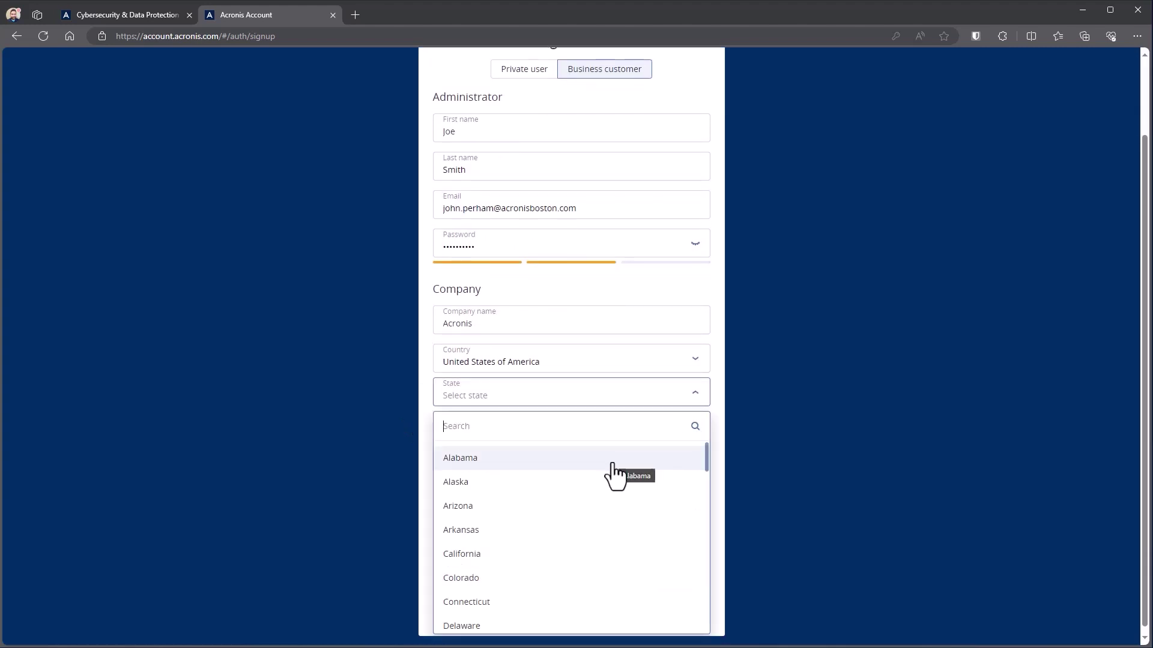
{"action": "type", "text": "ma"}
{"action": "left_click", "coordinate": [511, 529]}
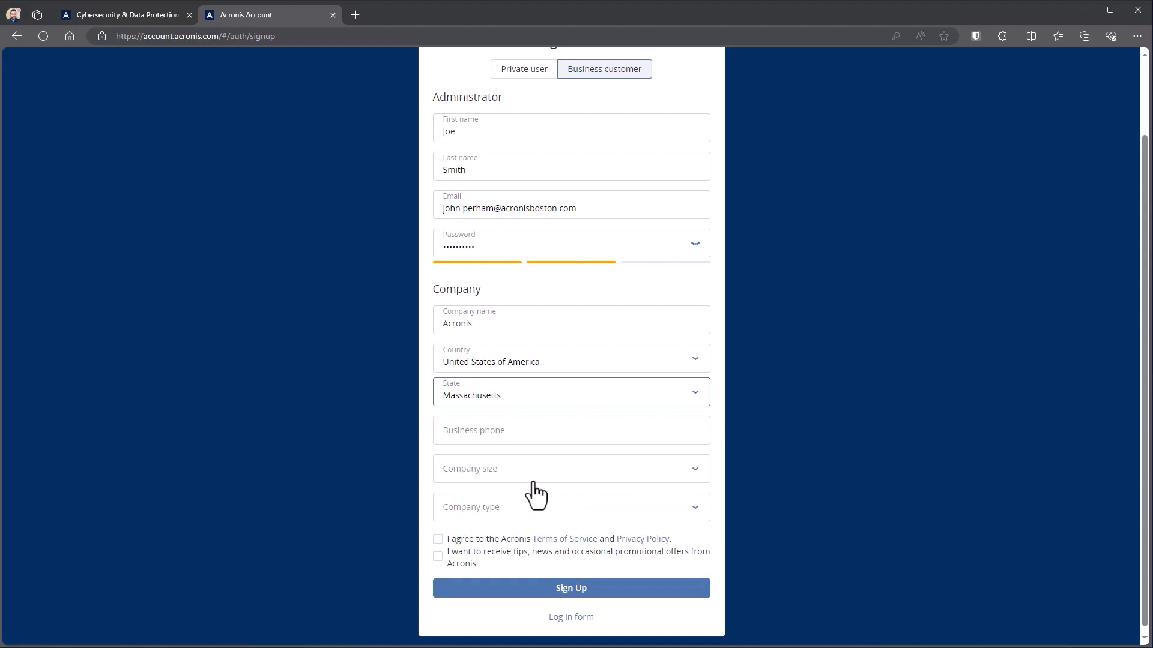
- Enter the business phone, set size 1001-5000 and type End Customer, and tick both consent boxes
{"action": "left_click", "coordinate": [501, 435]}
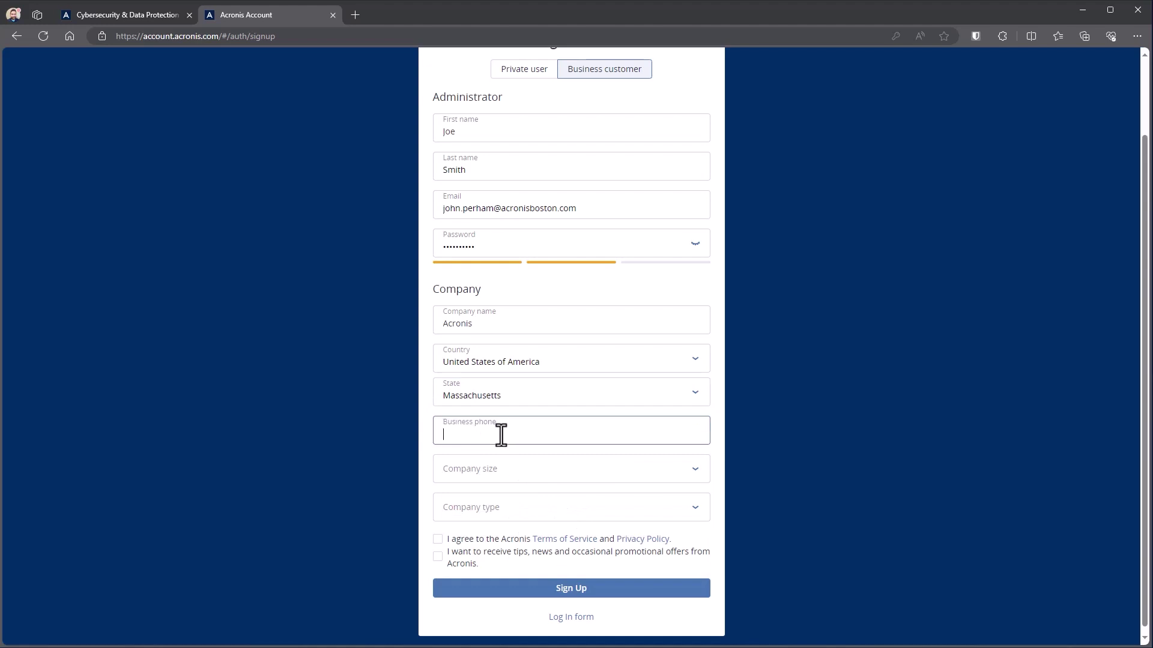
{"action": "type", "text": "8888888888"}
{"action": "left_click", "coordinate": [700, 476]}
{"action": "left_click", "coordinate": [474, 411]}
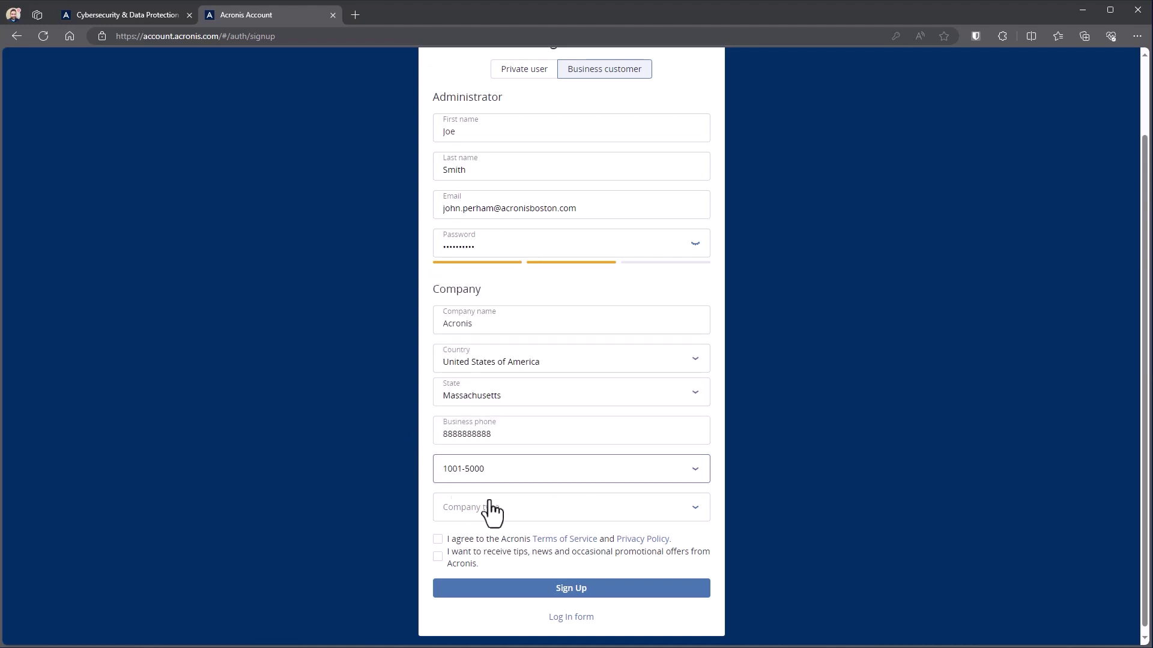
{"action": "left_click", "coordinate": [666, 512]}
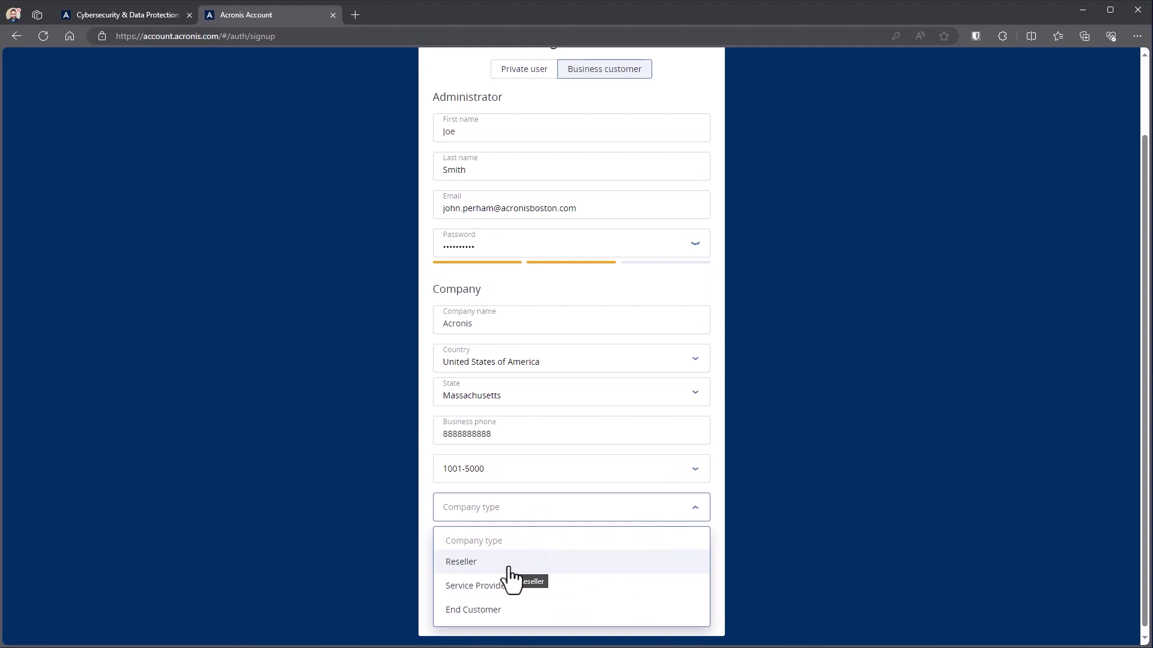
{"action": "left_click", "coordinate": [486, 614]}
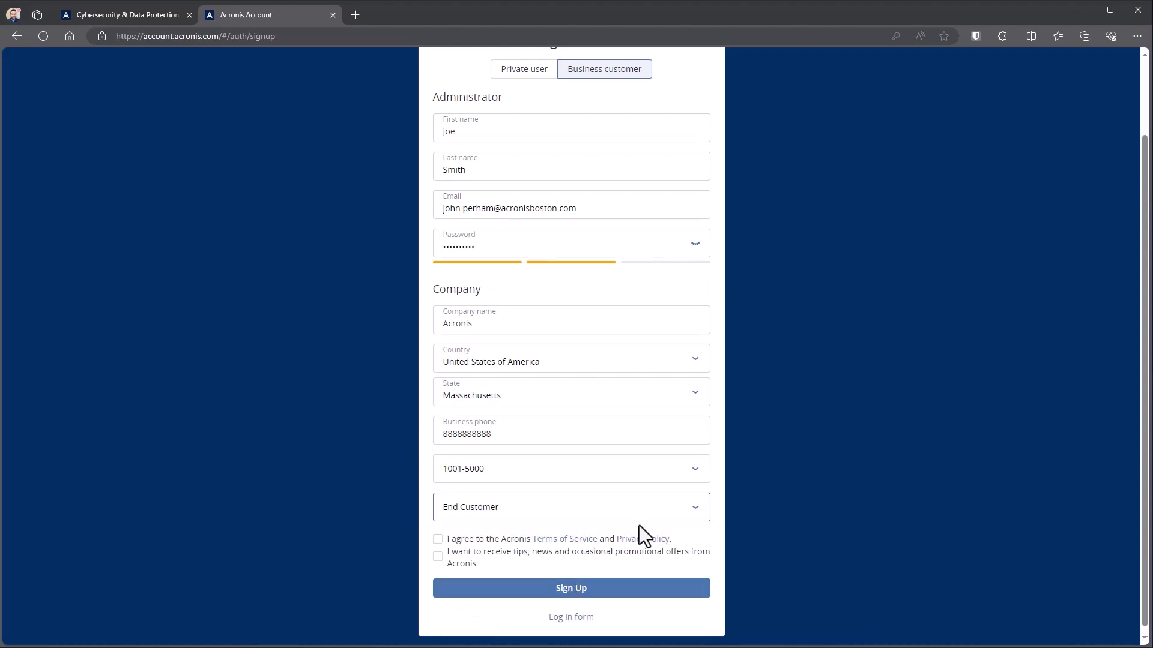
{"action": "left_click", "coordinate": [437, 539]}
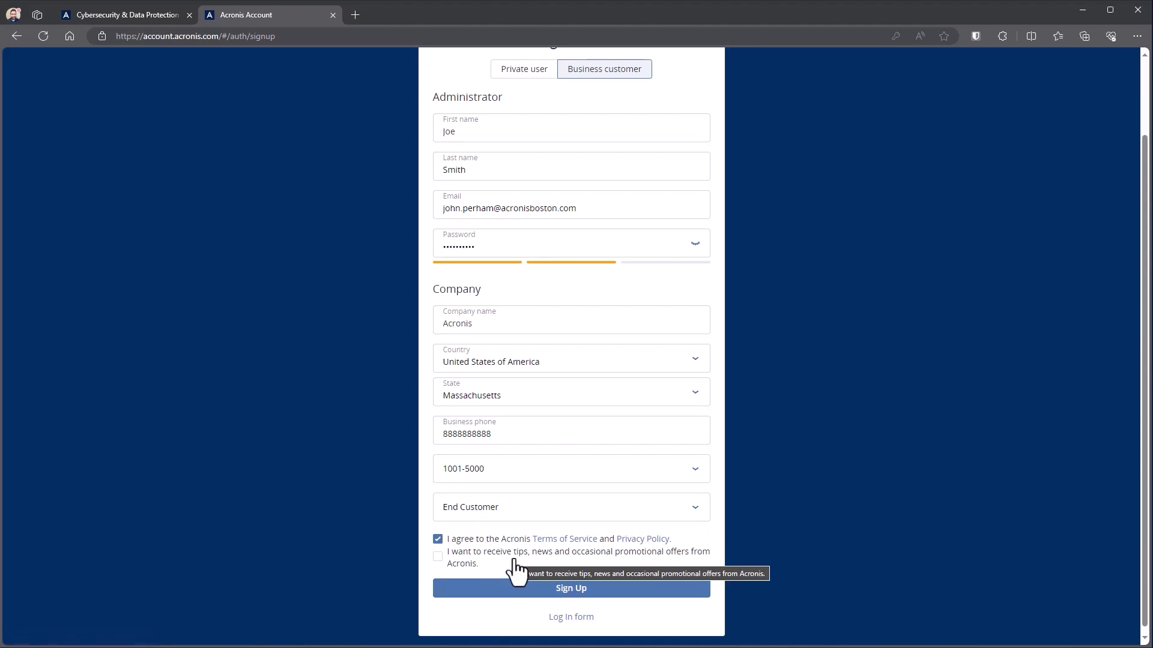
{"action": "left_click", "coordinate": [438, 557]}
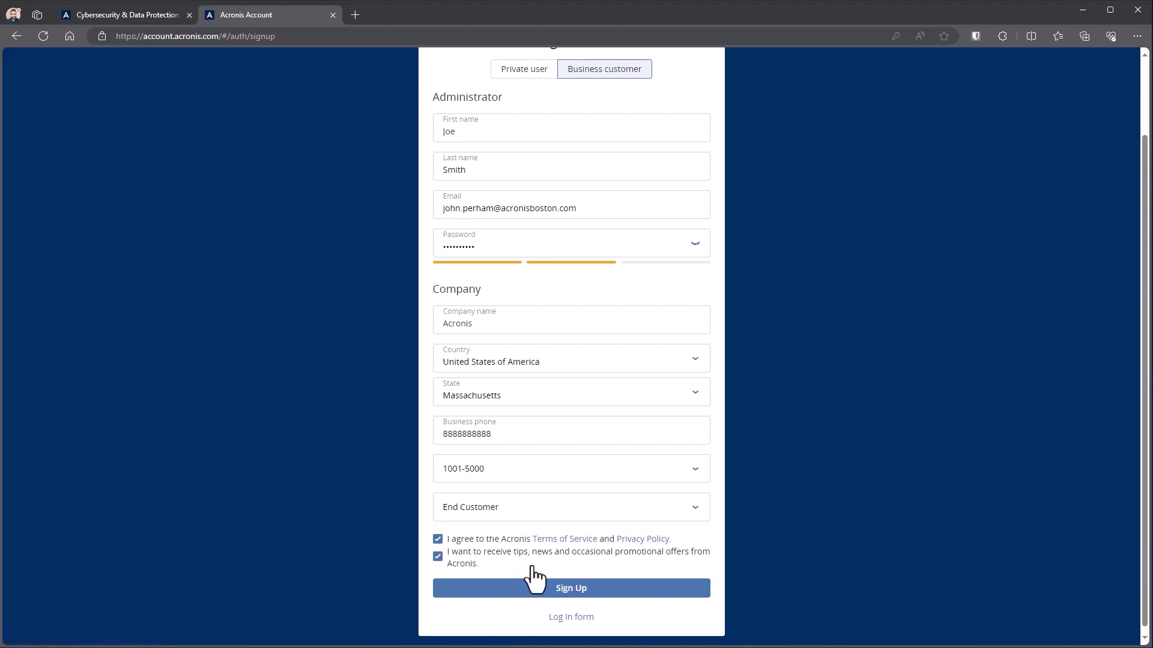
- Submit the sign-up, then change the e-mail domain ending to '.de' and resubmit
{"action": "left_click", "coordinate": [539, 591]}
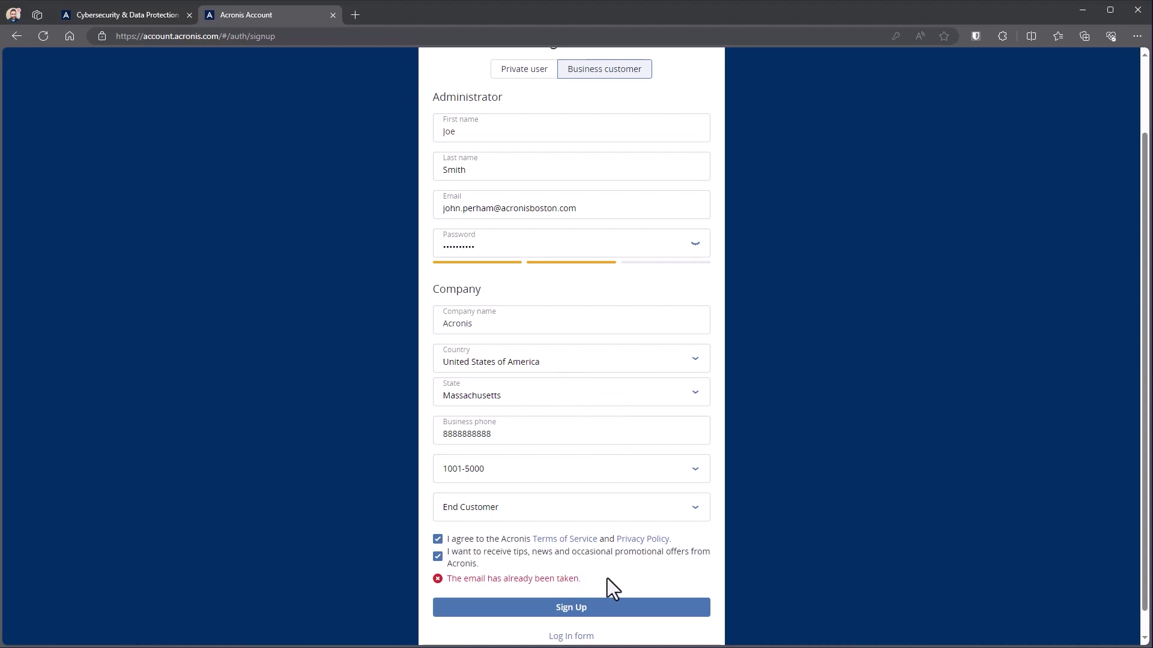
{"action": "left_click", "coordinate": [600, 208]}
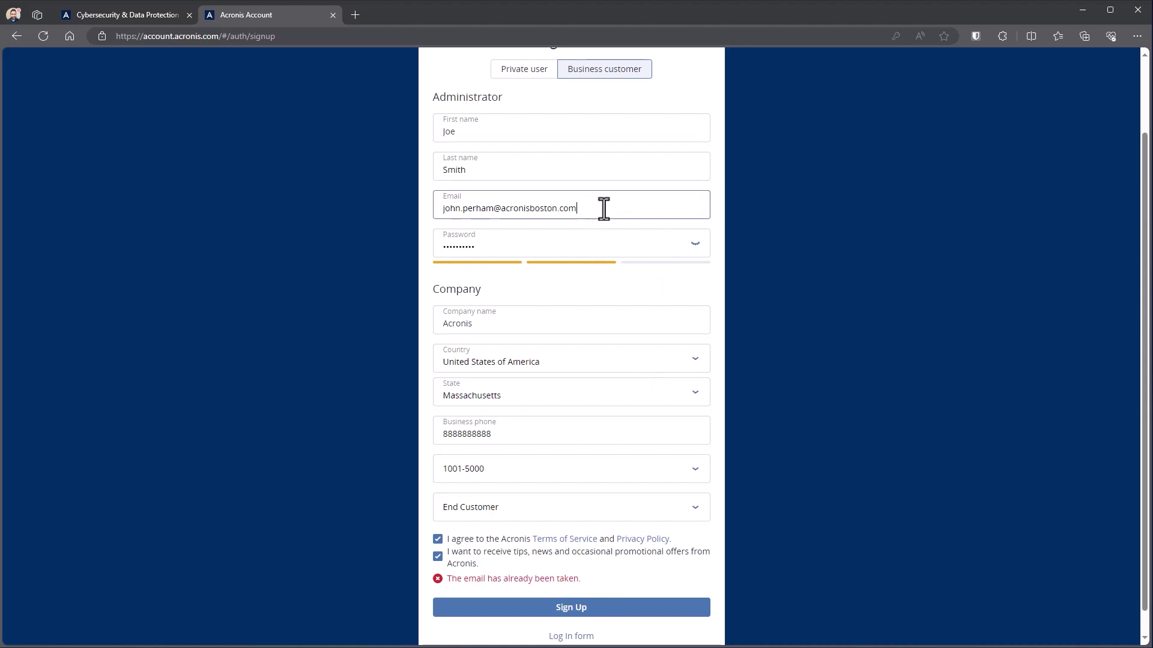
{"action": "key", "text": "BackSpace"}
{"action": "key", "text": "BackSpace"}
{"action": "key", "text": "BackSpace"}
{"action": "key", "text": "BackSpace"}
{"action": "key", "text": "BackSpace"}
{"action": "key", "text": "BackSpace"}
{"action": "key", "text": "BackSpace"}
{"action": "key", "text": "BackSpace"}
{"action": "key", "text": "BackSpace"}
{"action": "key", "text": "BackSpace"}
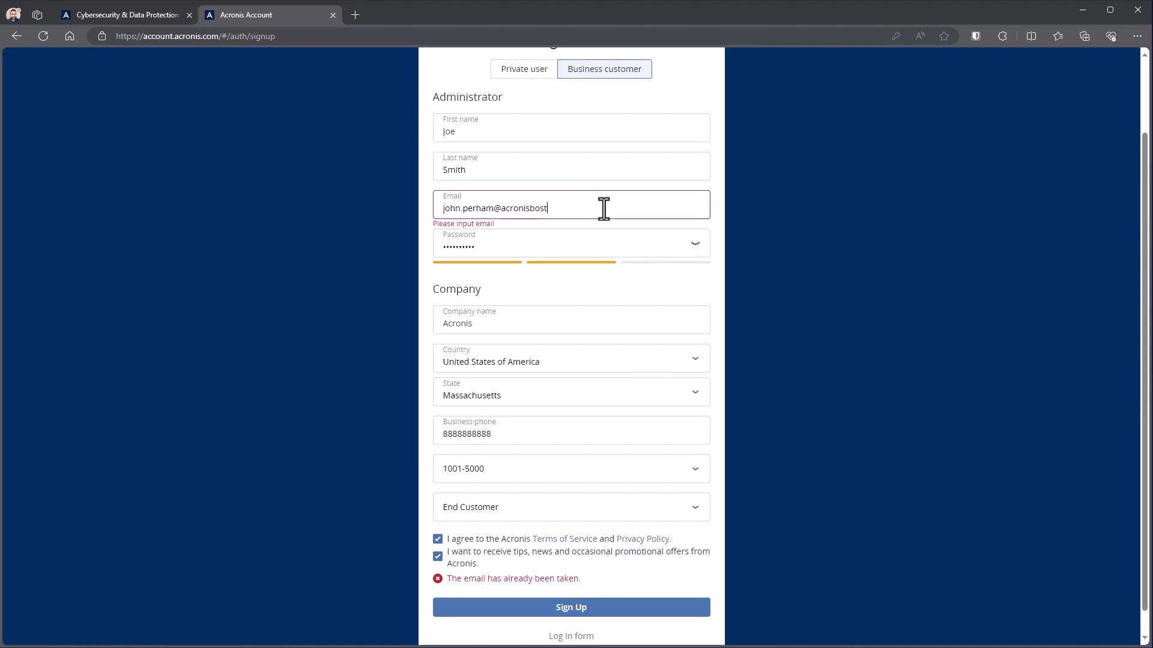
{"action": "type", "text": ".de"}
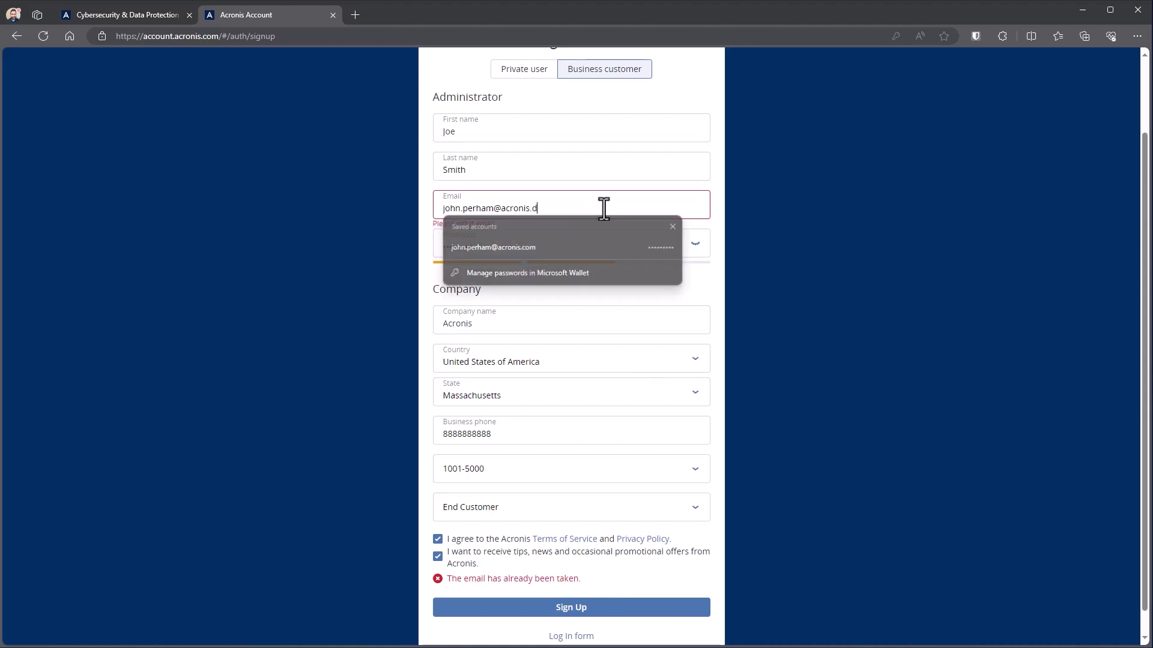
{"action": "left_click", "coordinate": [572, 608]}
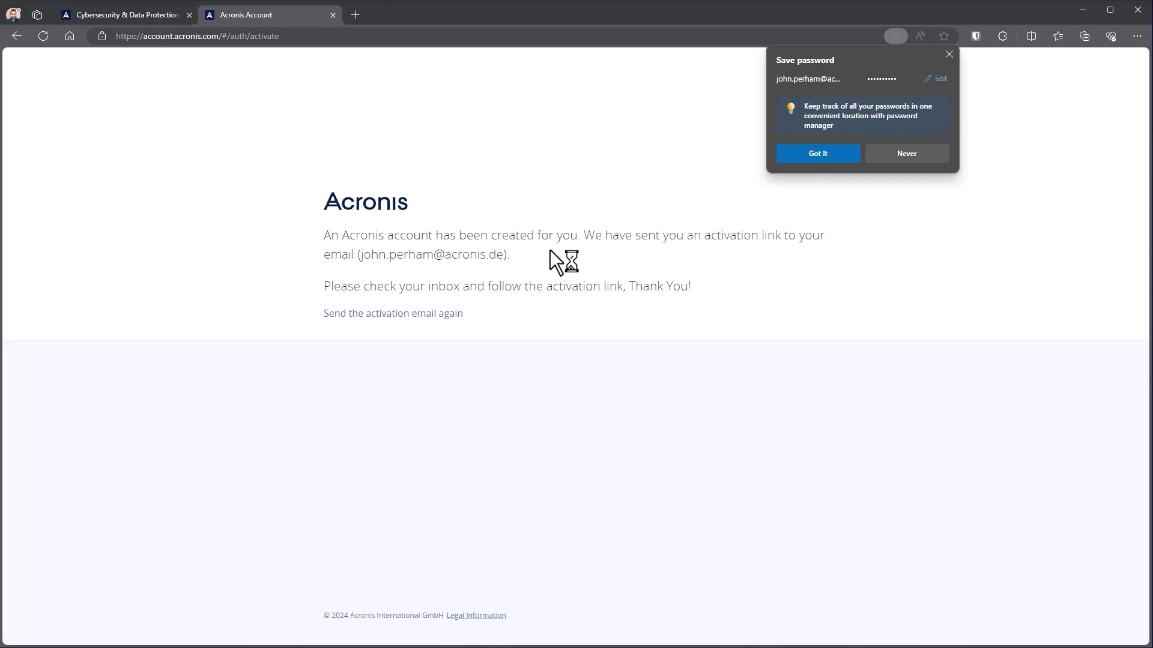
- Dismiss the save-password prompt, load account.acronis.com, and accept the updated Terms and Privacy Statement
{"action": "left_click", "coordinate": [549, 250]}
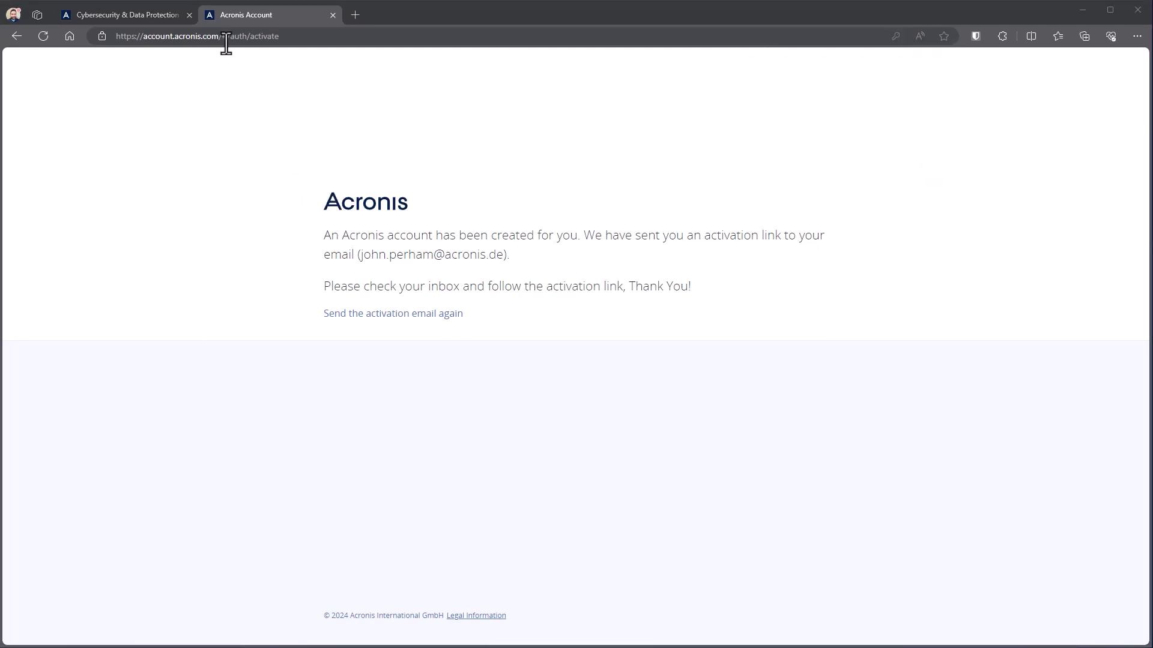
{"action": "left_click_drag", "start_coordinate": [221, 38], "coordinate": [337, 39]}
{"action": "key", "text": "BackSpace"}
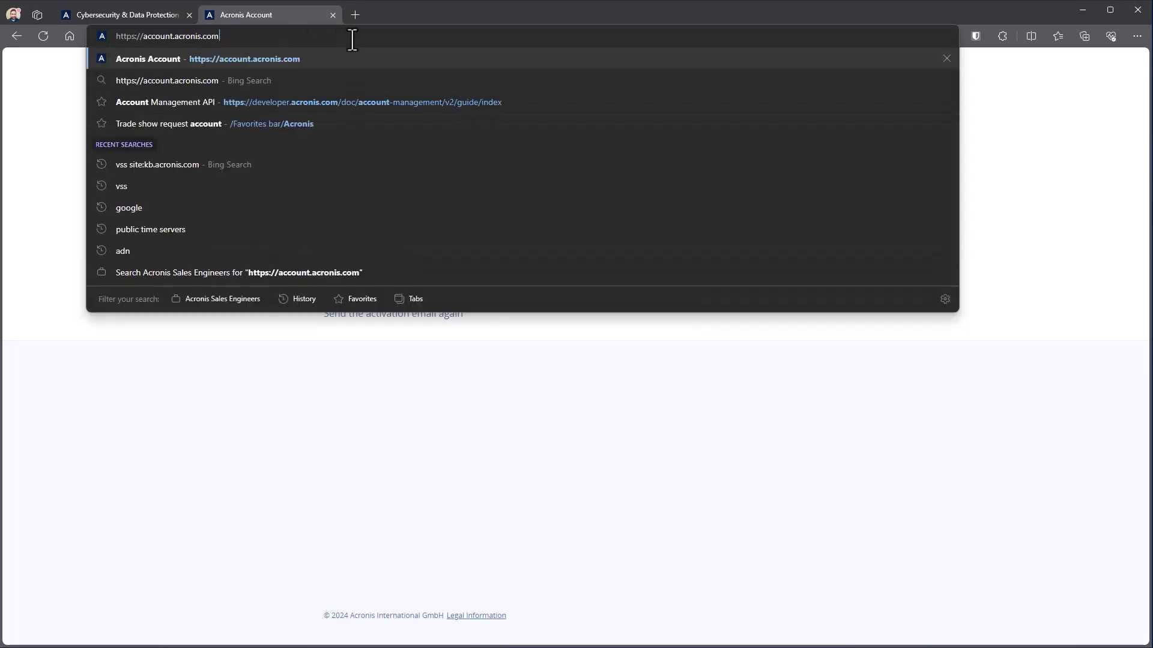
{"action": "key", "text": "Return"}
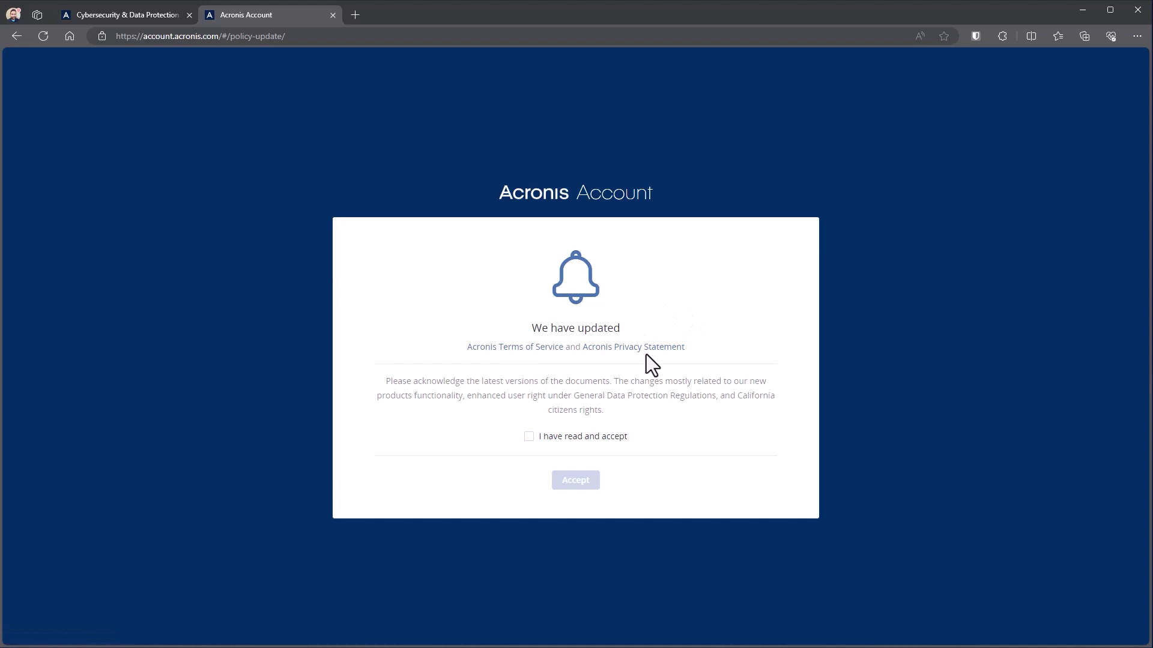
{"action": "left_click", "coordinate": [529, 437]}
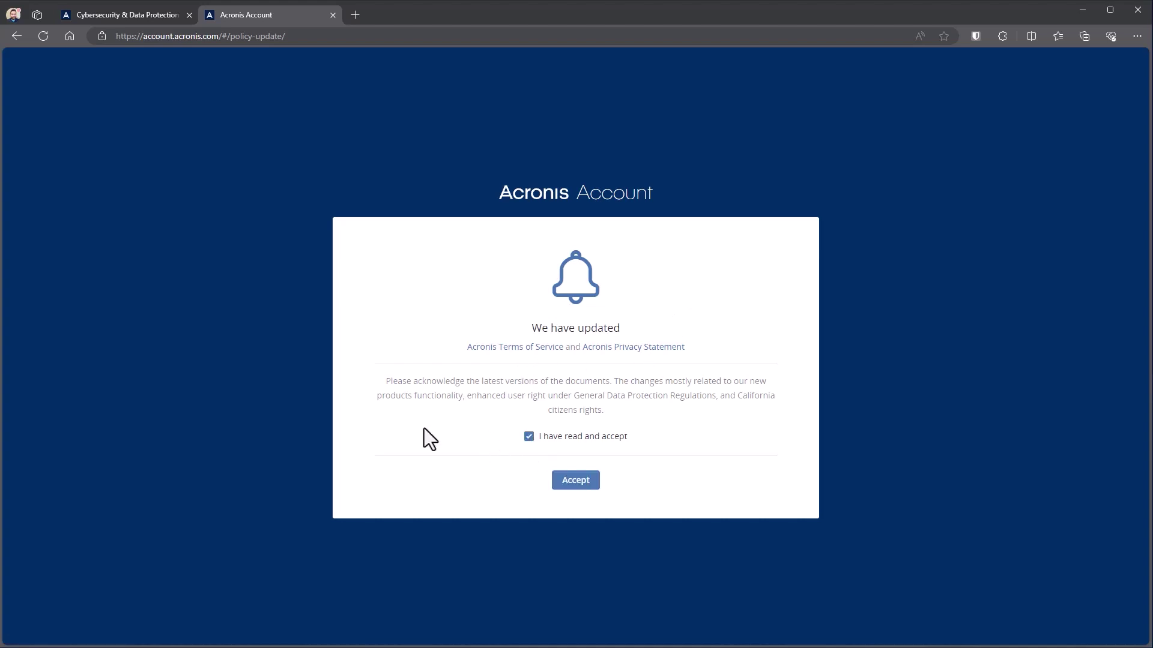
{"action": "left_click", "coordinate": [574, 485]}
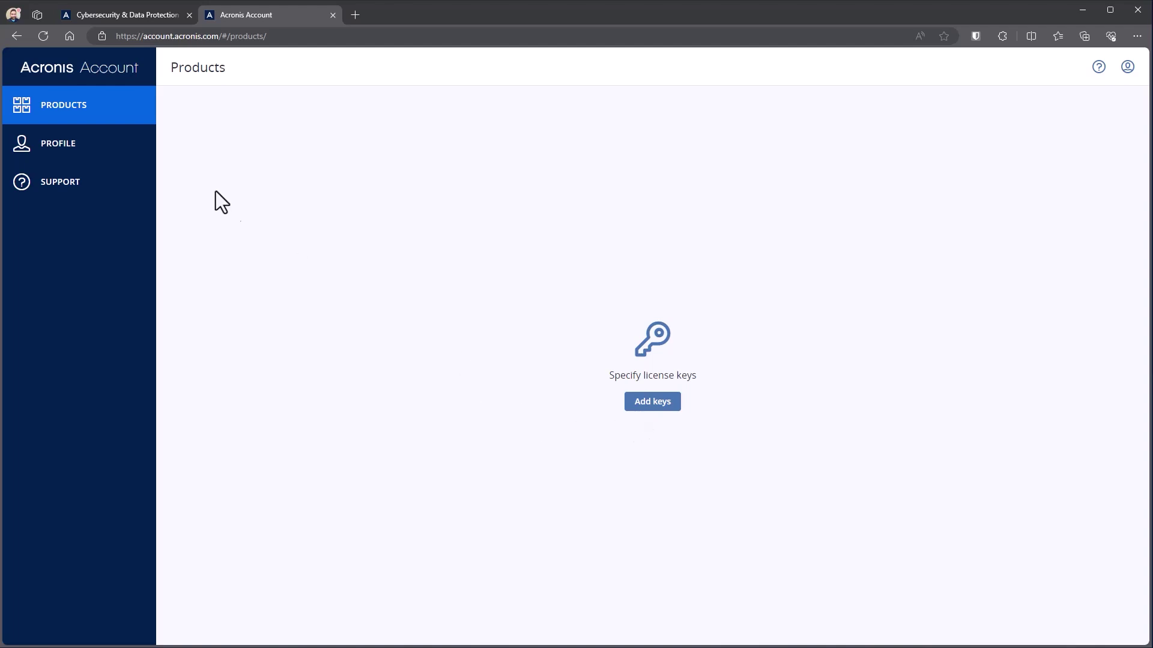
- View the Profile and Support pages, then return to the Products page
{"action": "left_click", "coordinate": [84, 158]}
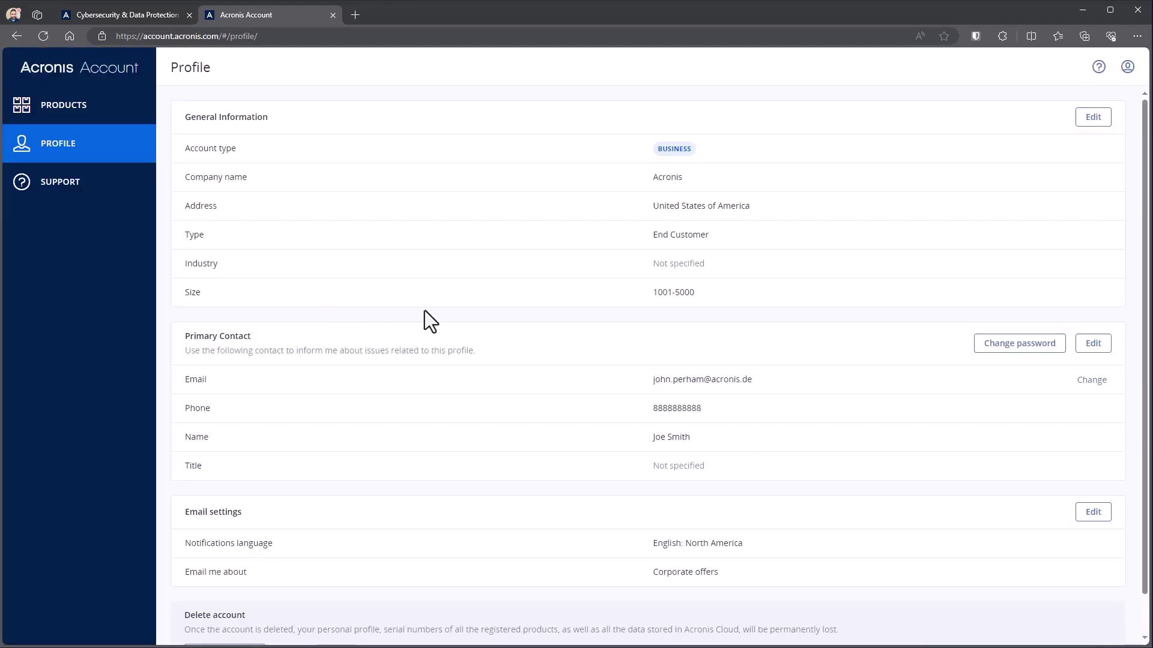
{"action": "left_click", "coordinate": [77, 188]}
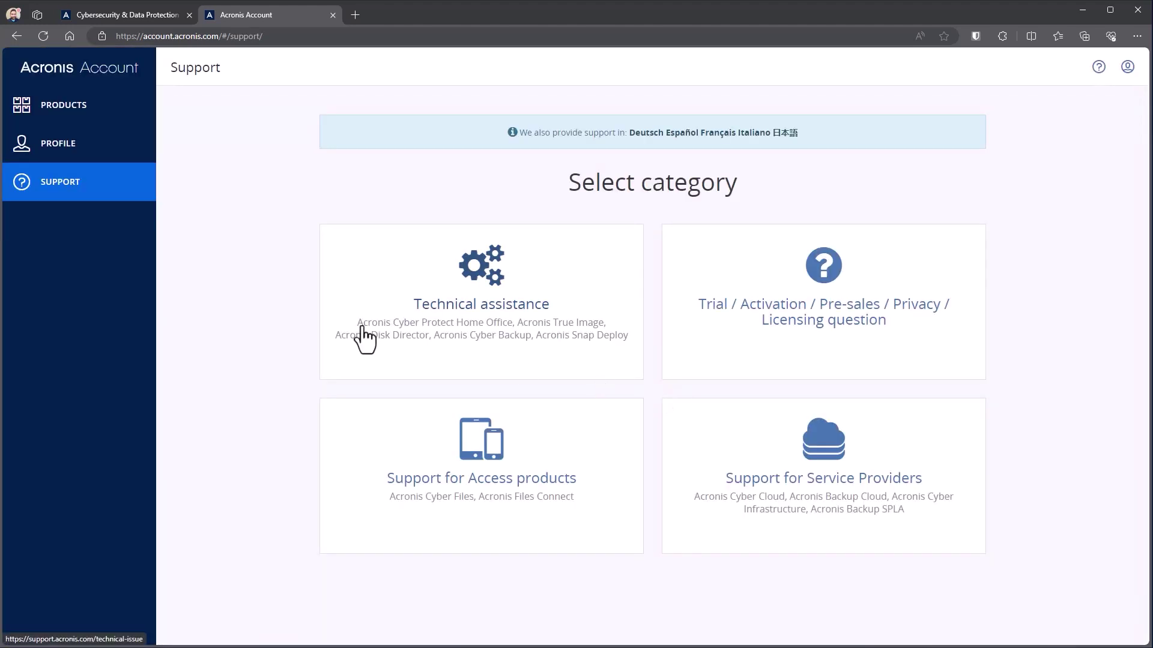
{"action": "left_click", "coordinate": [61, 120]}
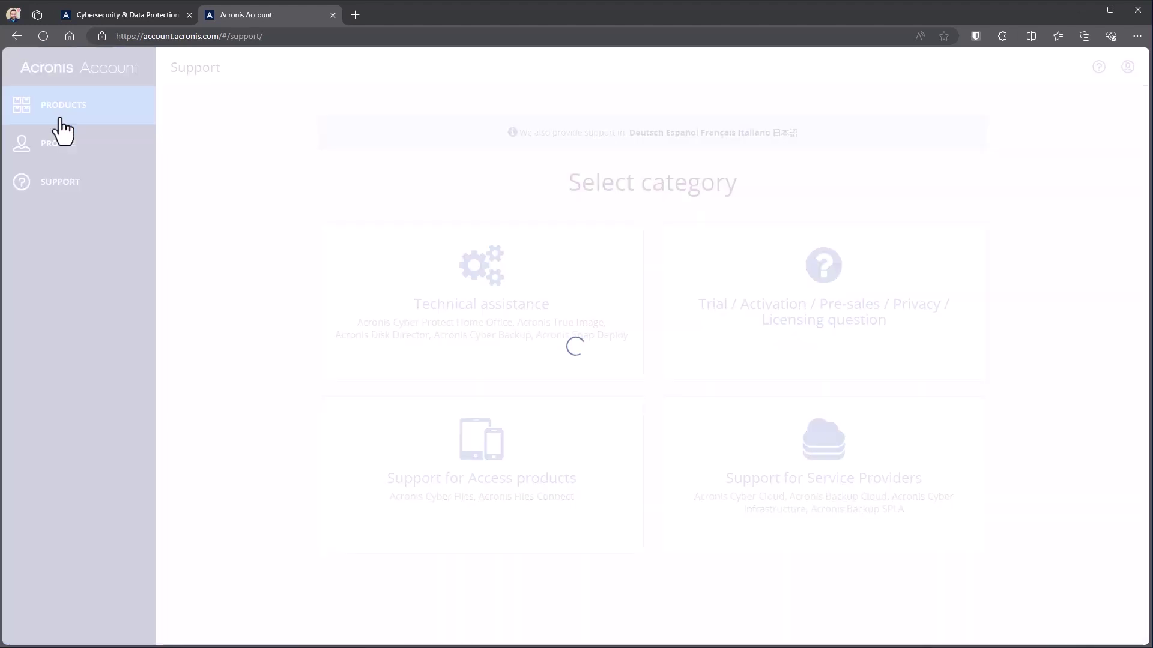